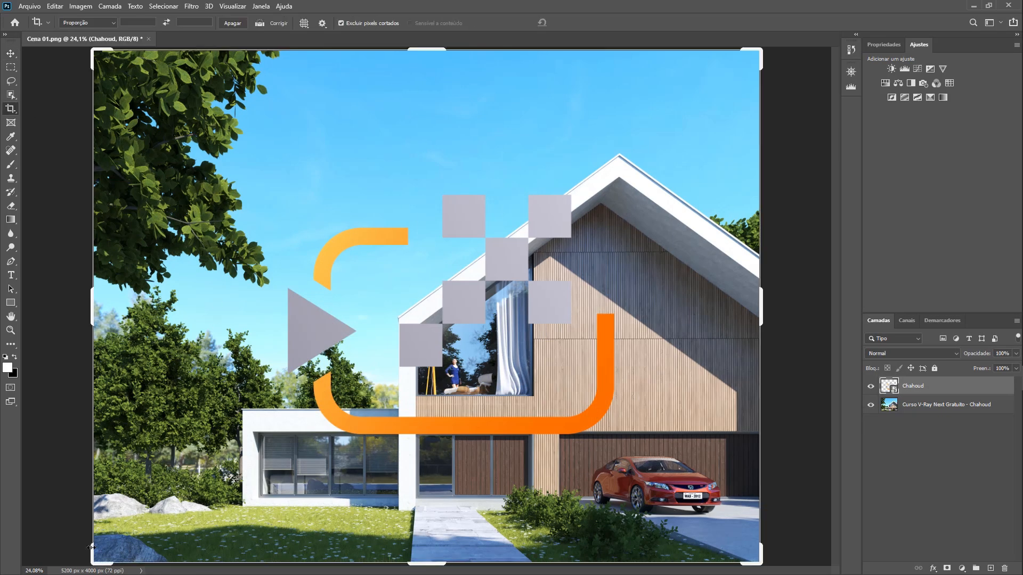
Step: Crop away the left strip of the house image, leaving a width of 4228 px and a height of 4000 px
drag(91, 547, 153, 313)
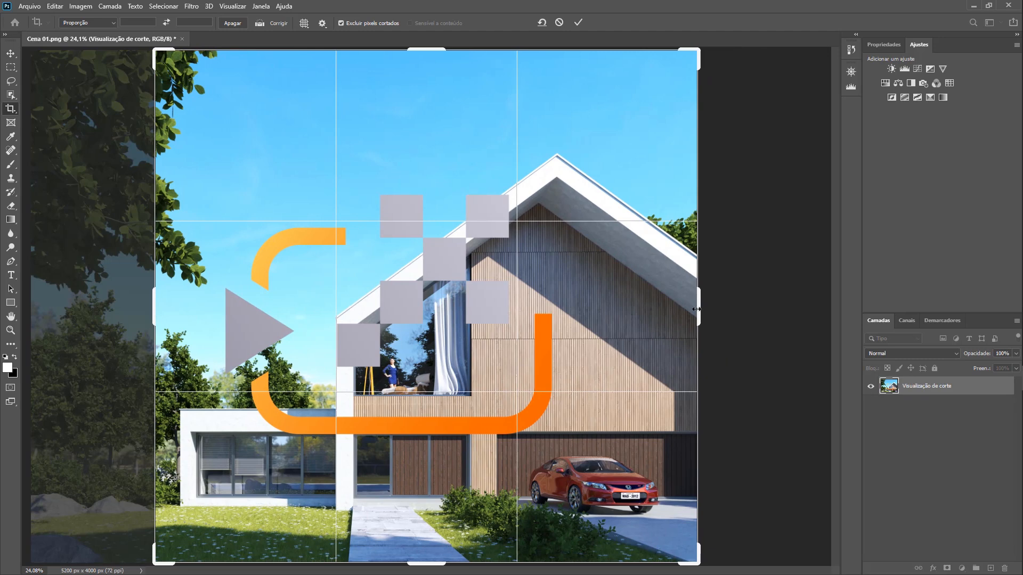
key(Return)
Step: Scale the Chahoud logo down and place it in the sky near the image's upper-right corner
key(v)
drag(226, 433, 475, 251)
drag(519, 214, 659, 80)
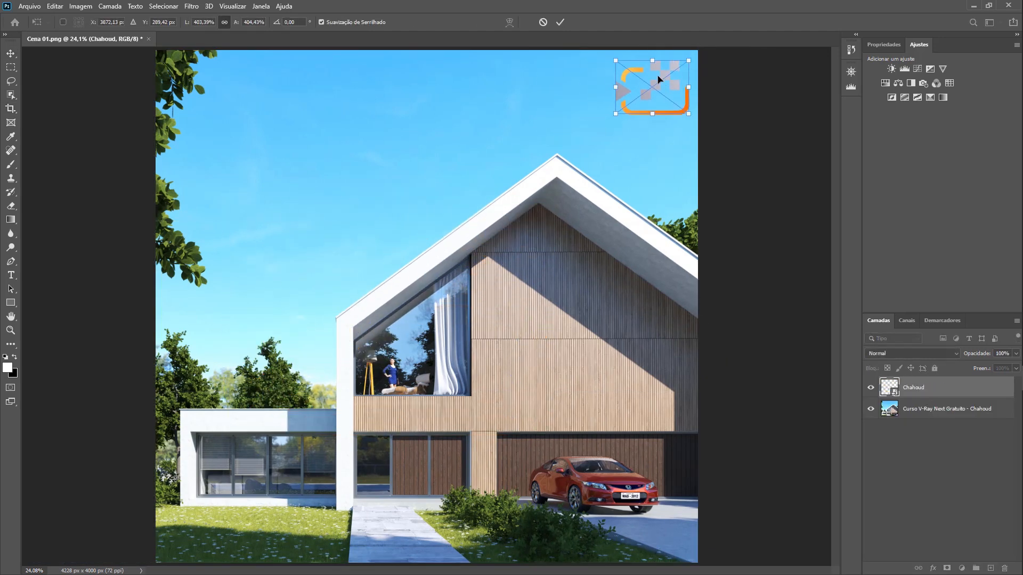
click(560, 22)
Step: Select the Curso V-Ray Next Gratuito - Chahoud image layer, and hide and reshow the Chahoud logo layer
click(910, 455)
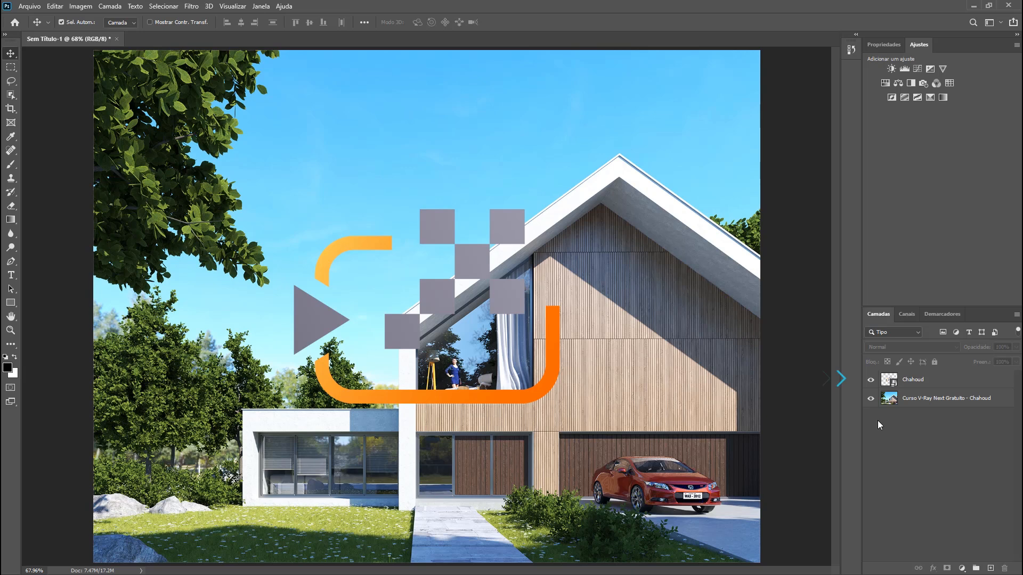
click(871, 380)
click(907, 400)
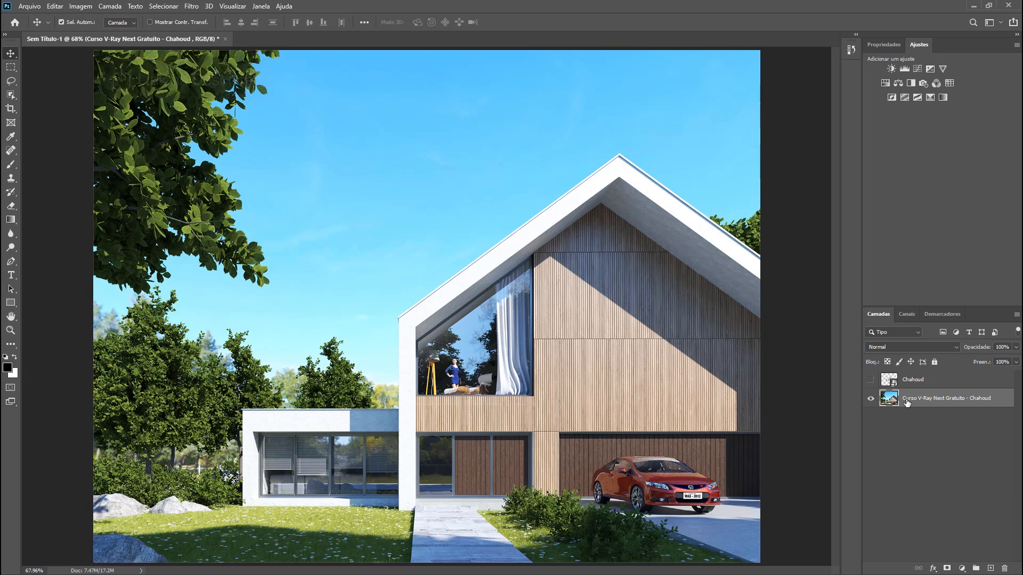
click(869, 383)
key(ctrl+minus)
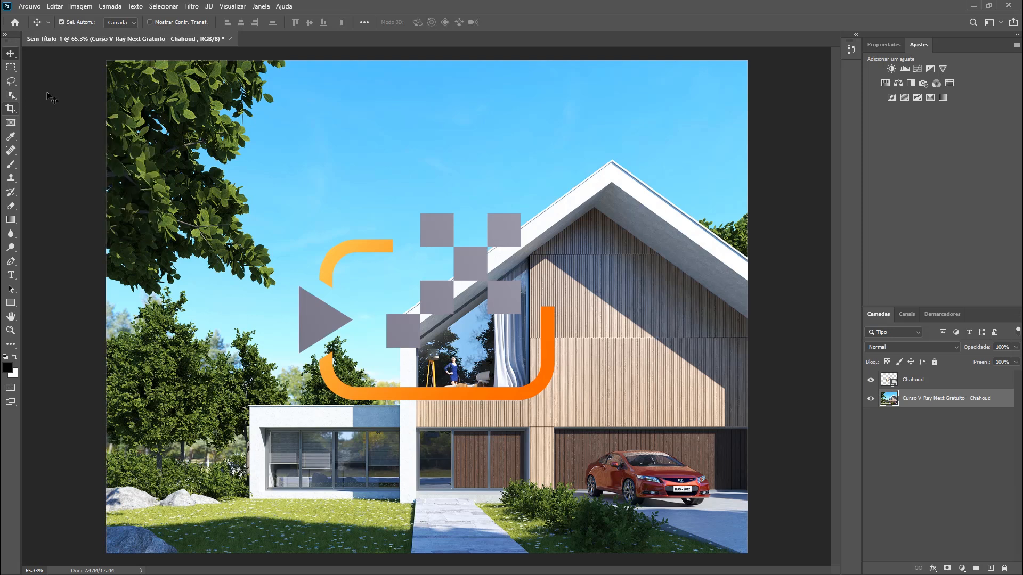
key(c)
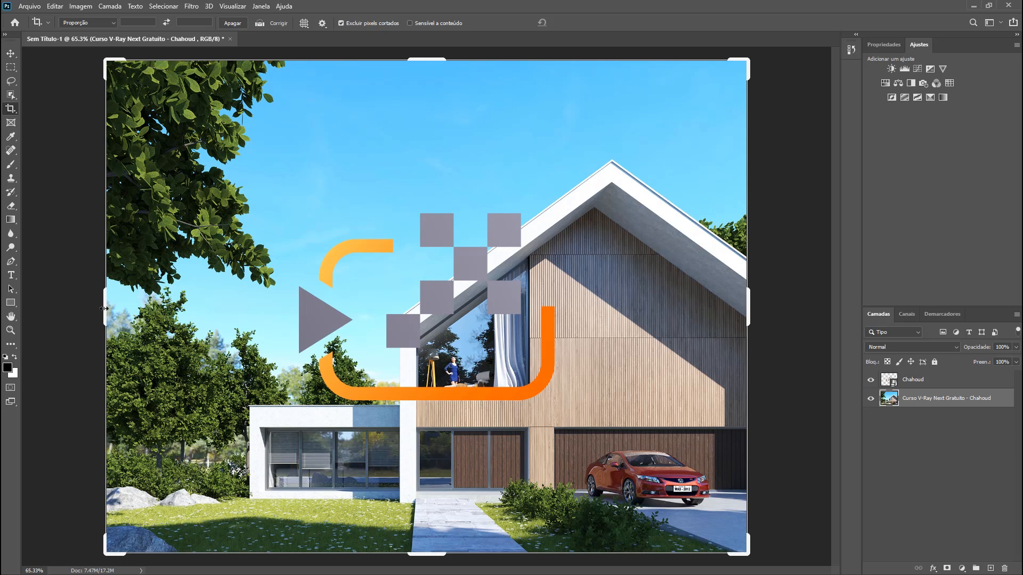
drag(104, 308, 167, 309)
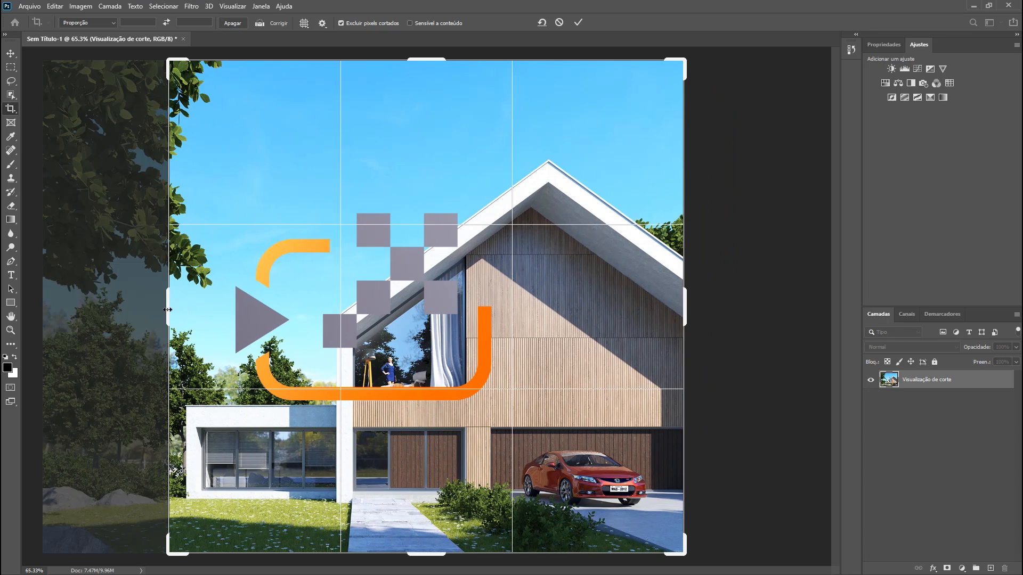
key(Escape)
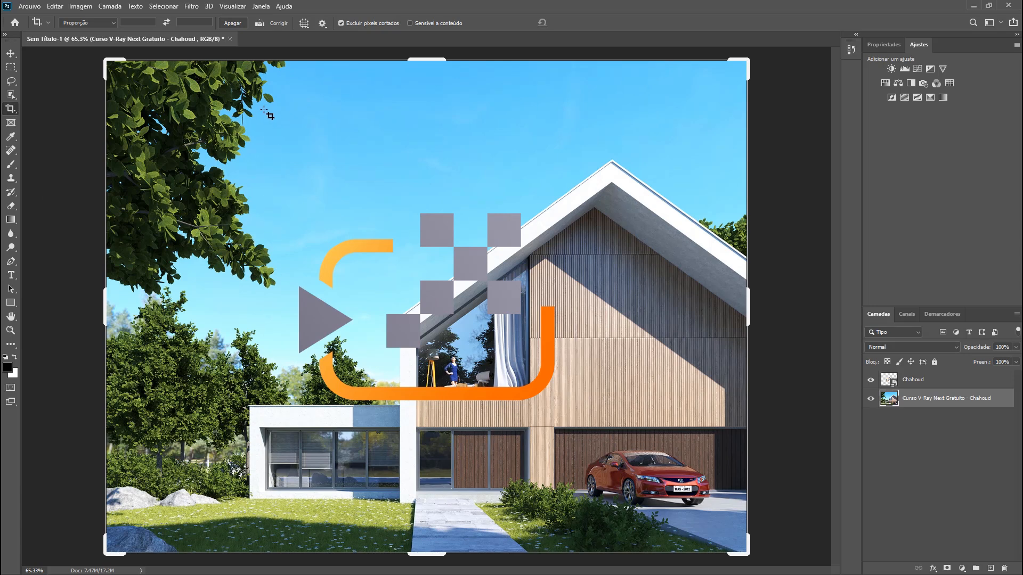
Step: Crop the image freehand around the house while keeping the cropped pixels, and reopen the crop frame
drag(264, 110, 720, 545)
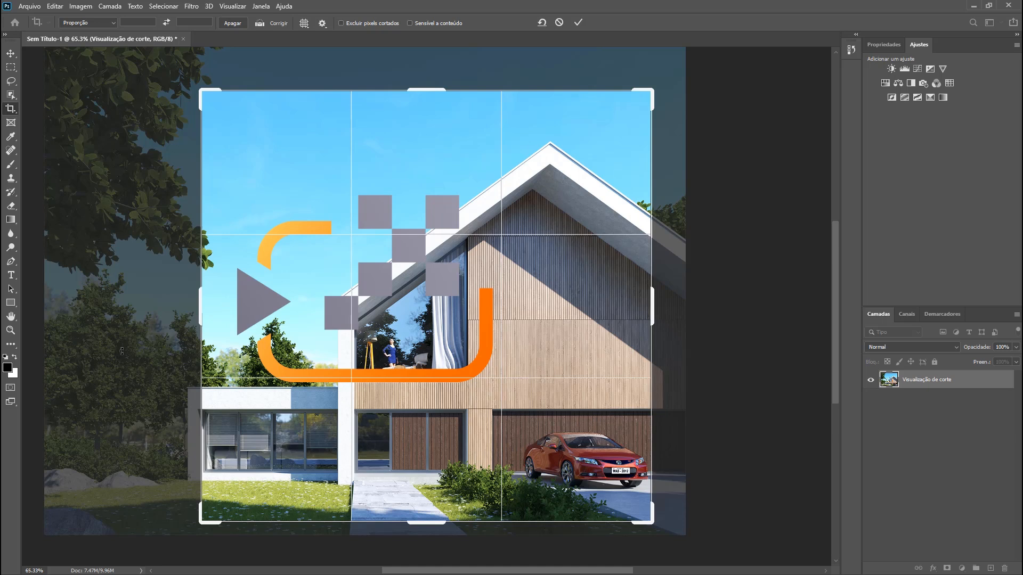
key(Return)
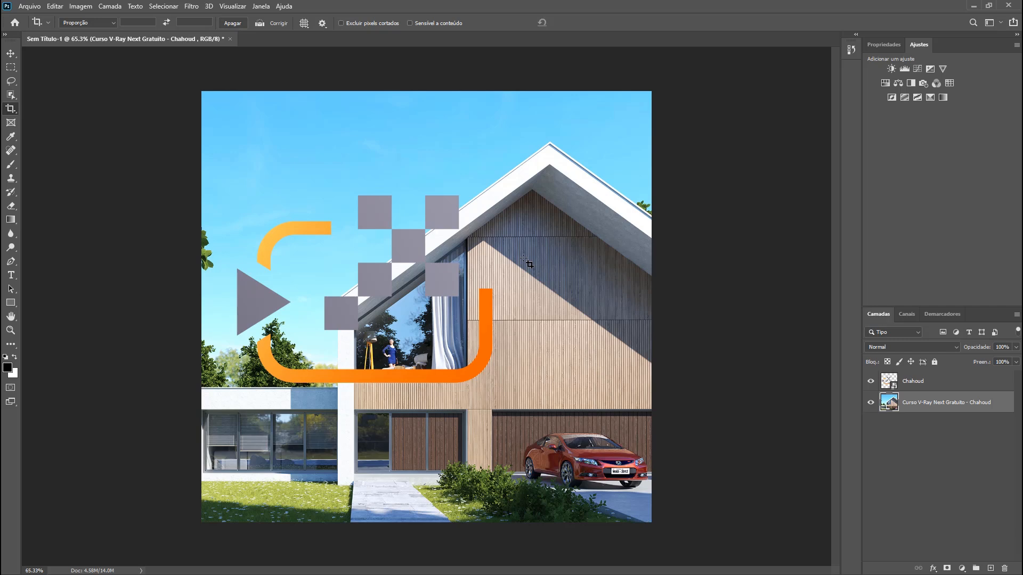
key(Return)
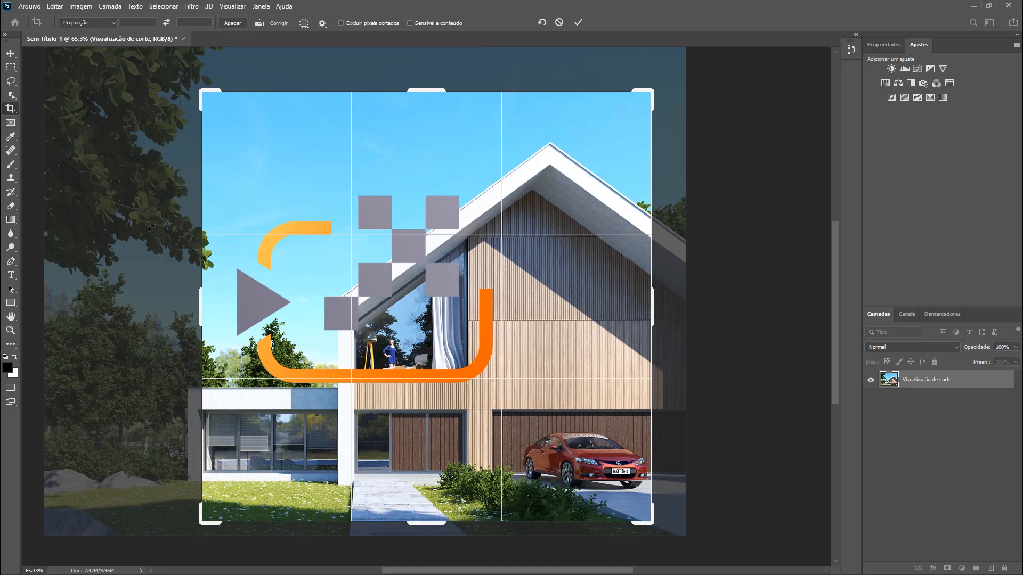
Step: Enlarge the crop frame to about 1391 px wide and also taller, and apply it with cropped pixels deleted
drag(654, 313, 669, 318)
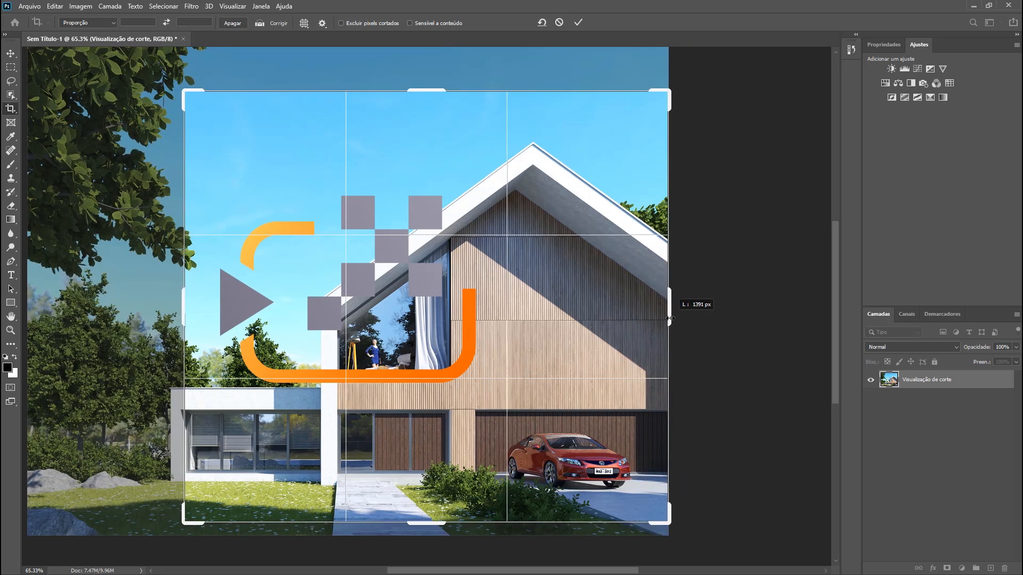
drag(458, 521, 432, 535)
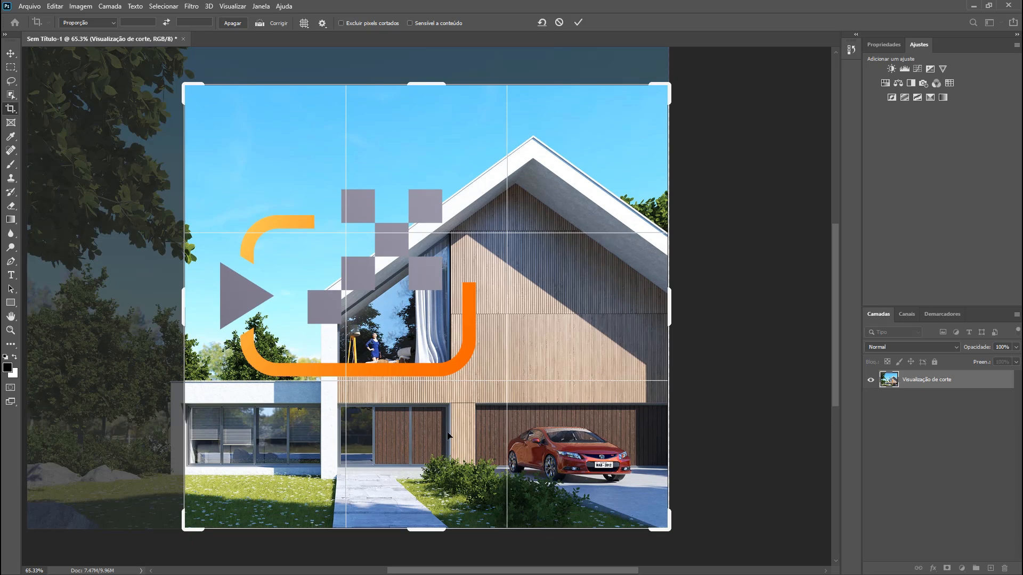
drag(439, 84, 439, 64)
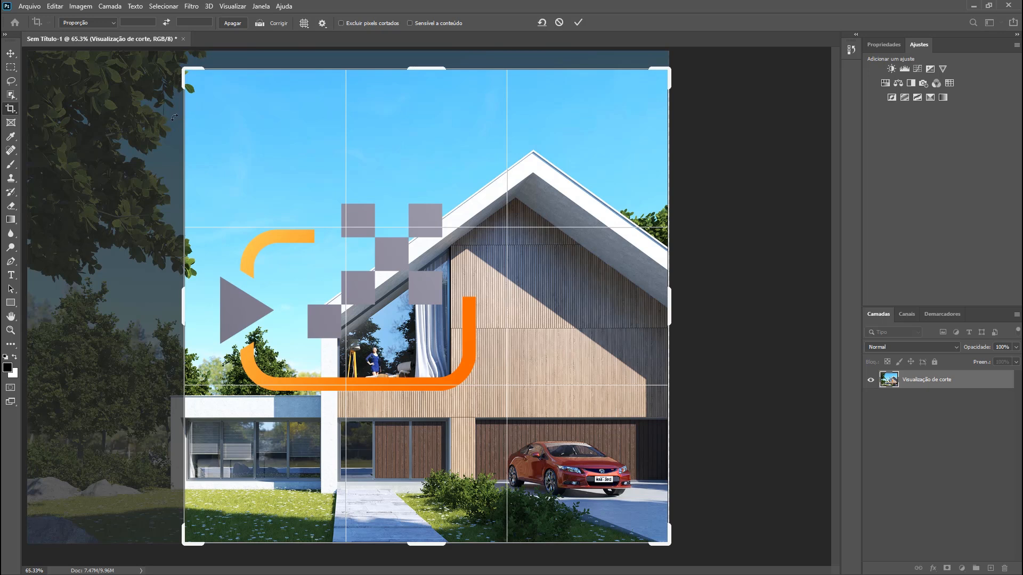
click(341, 23)
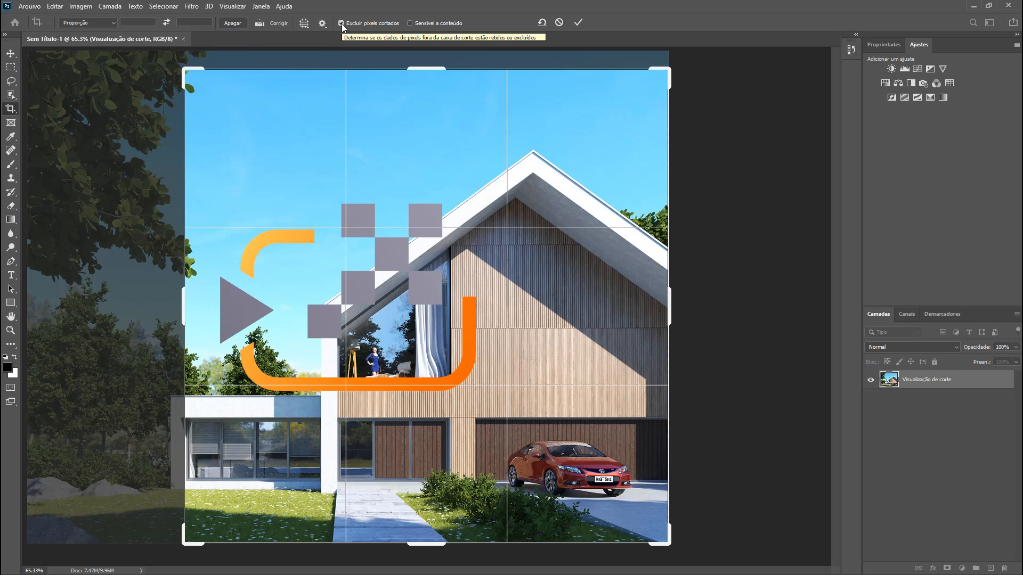
key(Return)
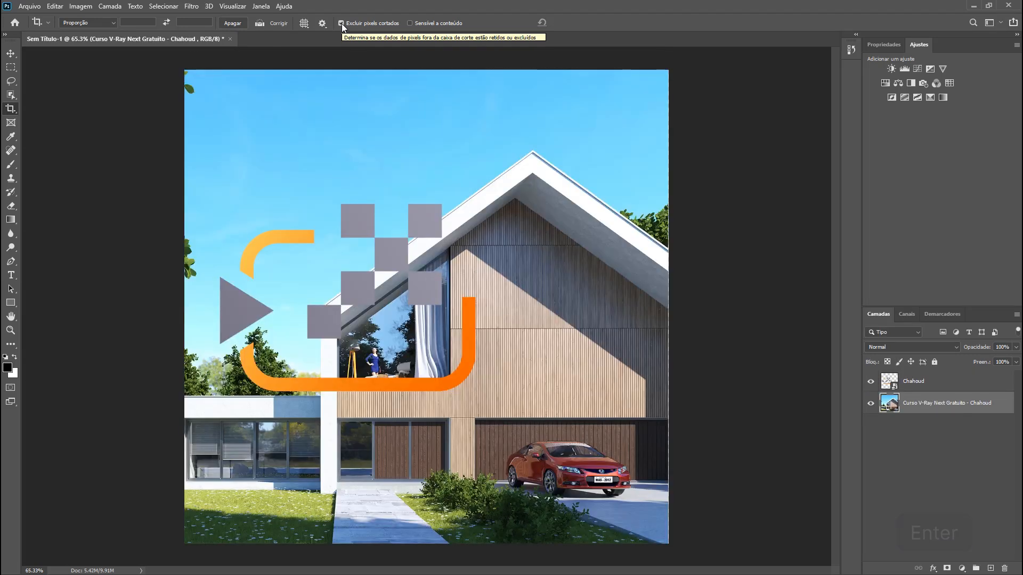
Step: Extend the crop frame above the sky and apply the crop with content-aware fill enabled
key(Return)
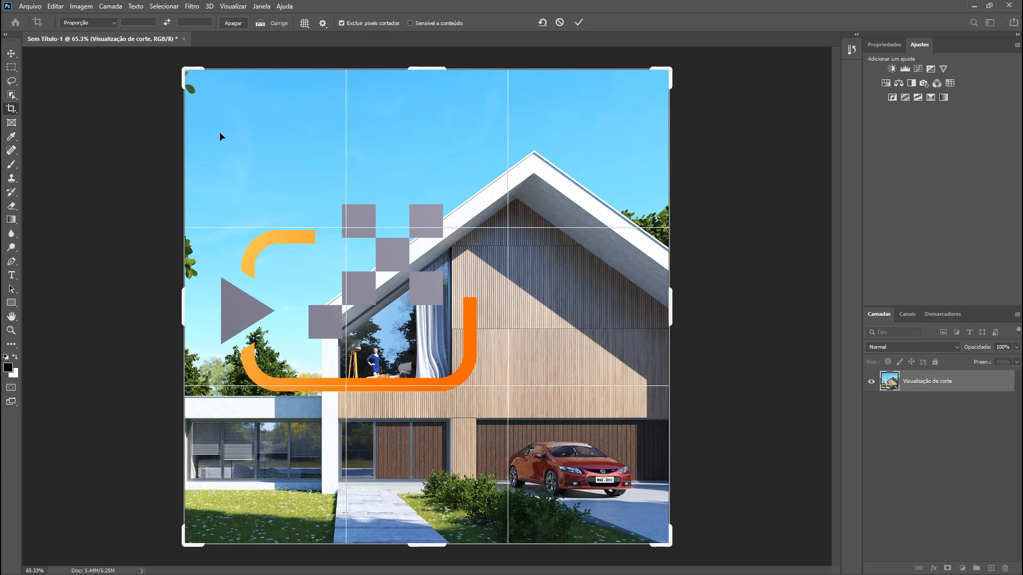
click(410, 24)
drag(426, 66, 429, 52)
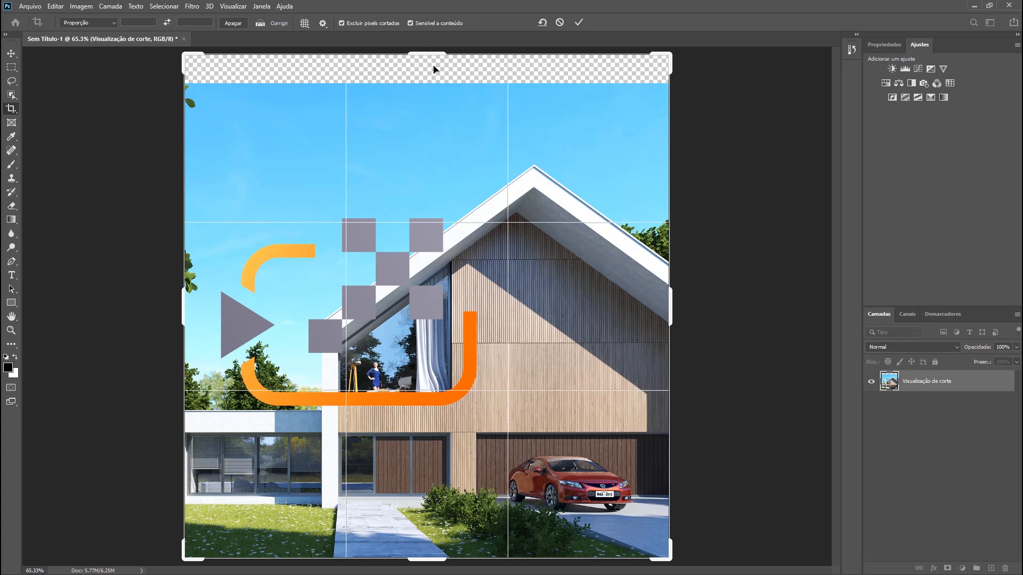
key(Return)
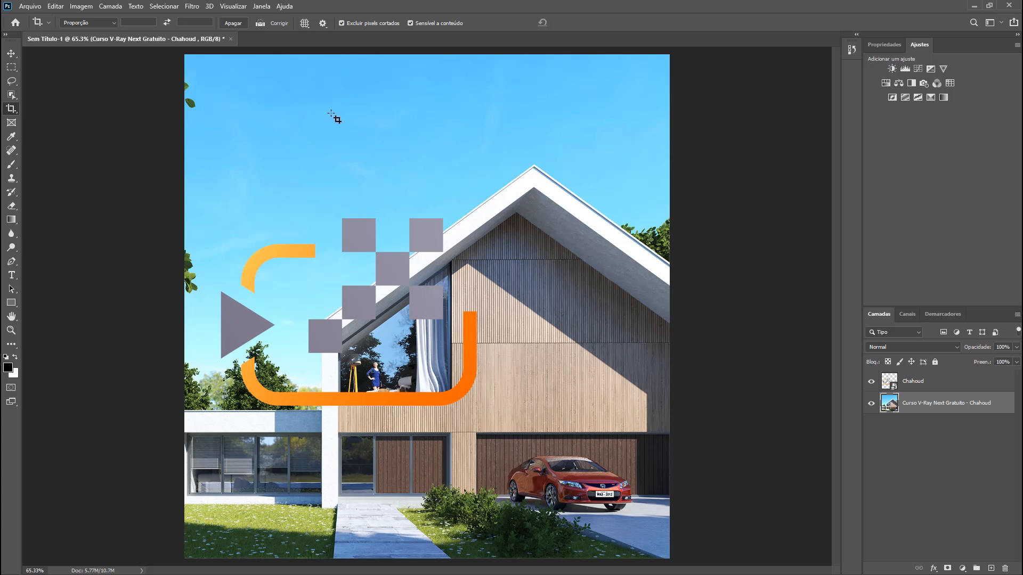
Step: Try a 5:7 crop ratio, repositioning and resizing the frame over the left part of the house
click(109, 24)
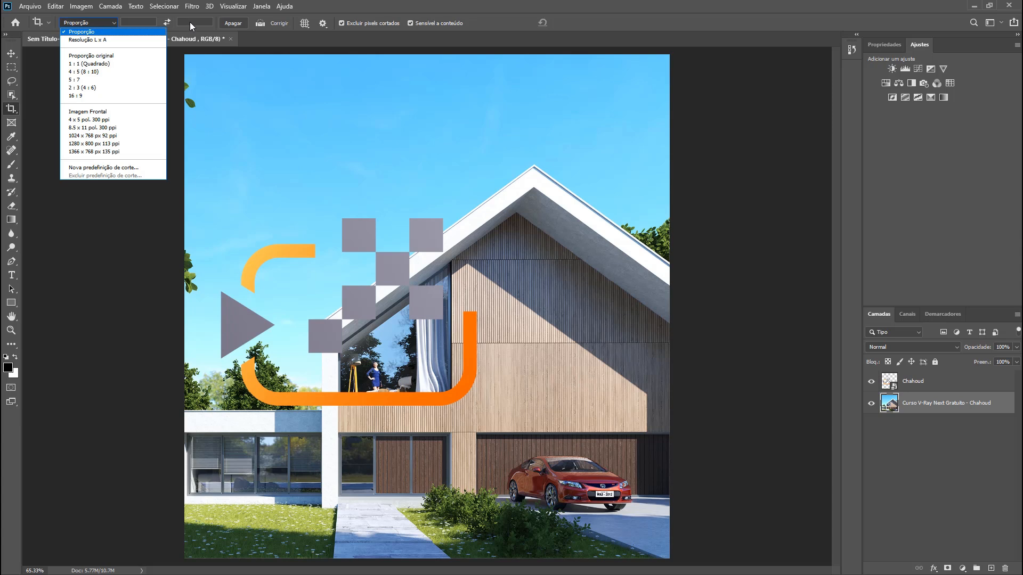
click(102, 80)
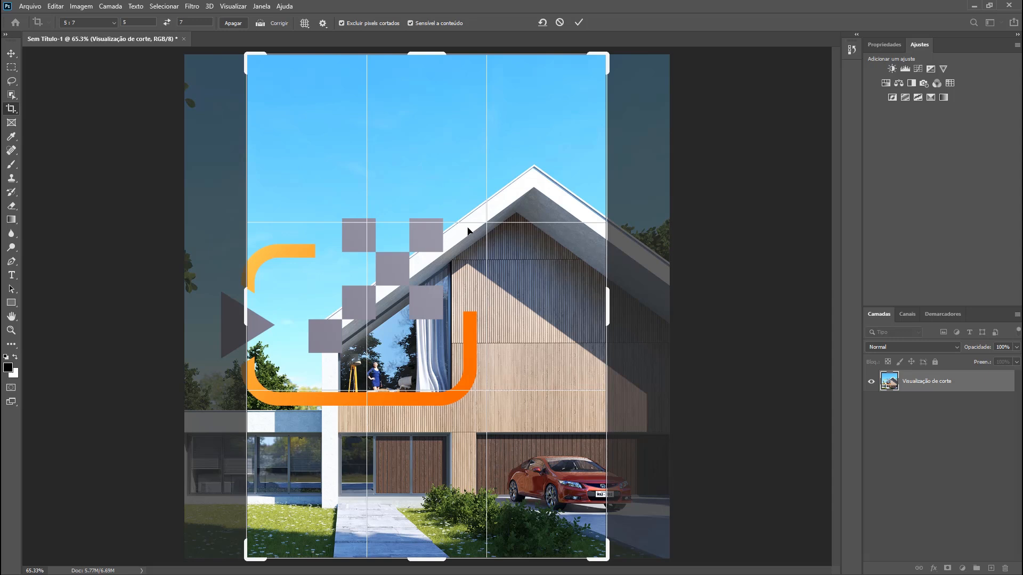
drag(425, 299, 486, 295)
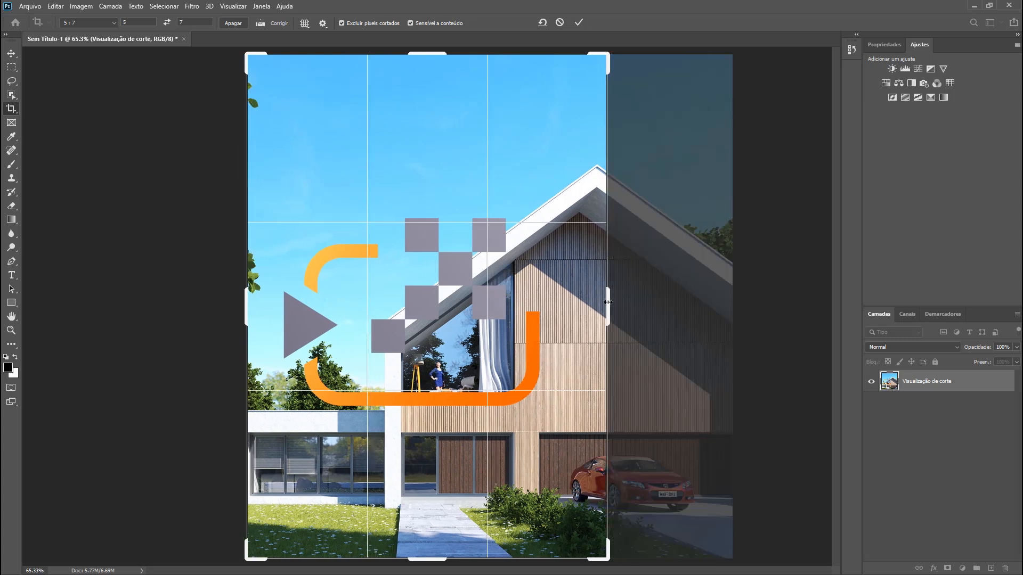
drag(610, 310, 587, 319)
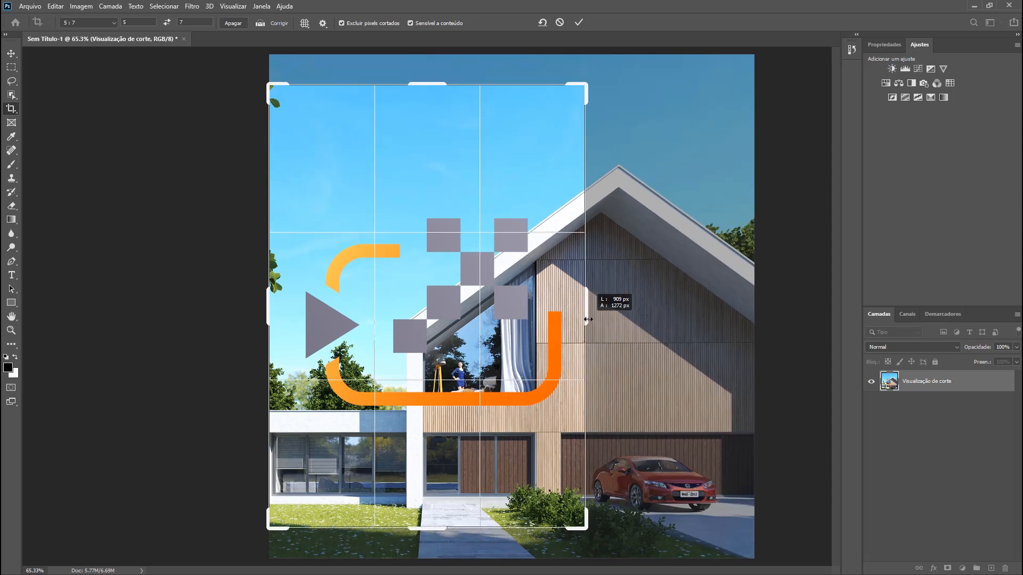
drag(588, 319, 525, 346)
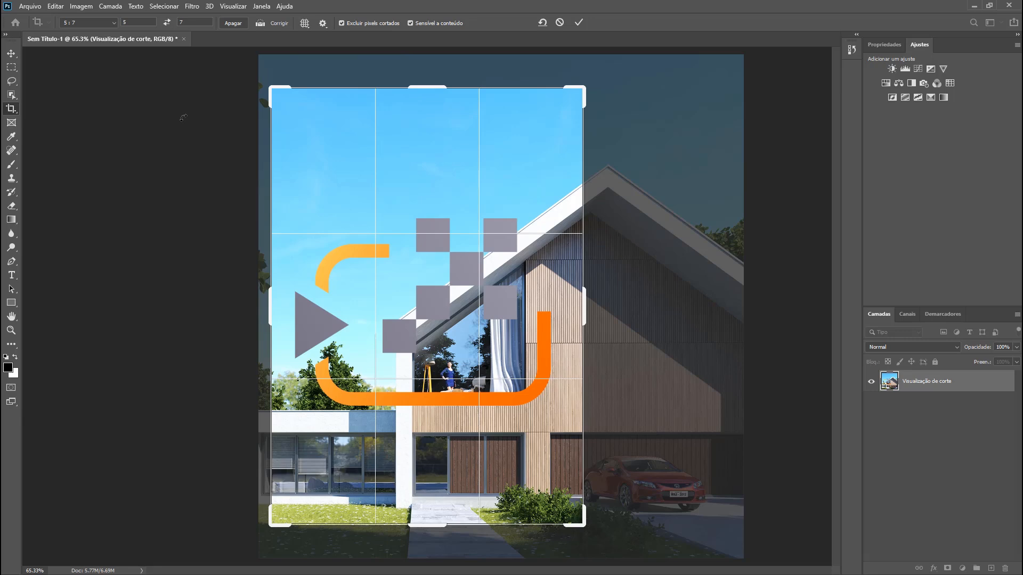
mouse_move(584, 314)
mouse_down()
mouse_move(607, 314)
mouse_move(598, 318)
mouse_up()
drag(606, 316, 605, 316)
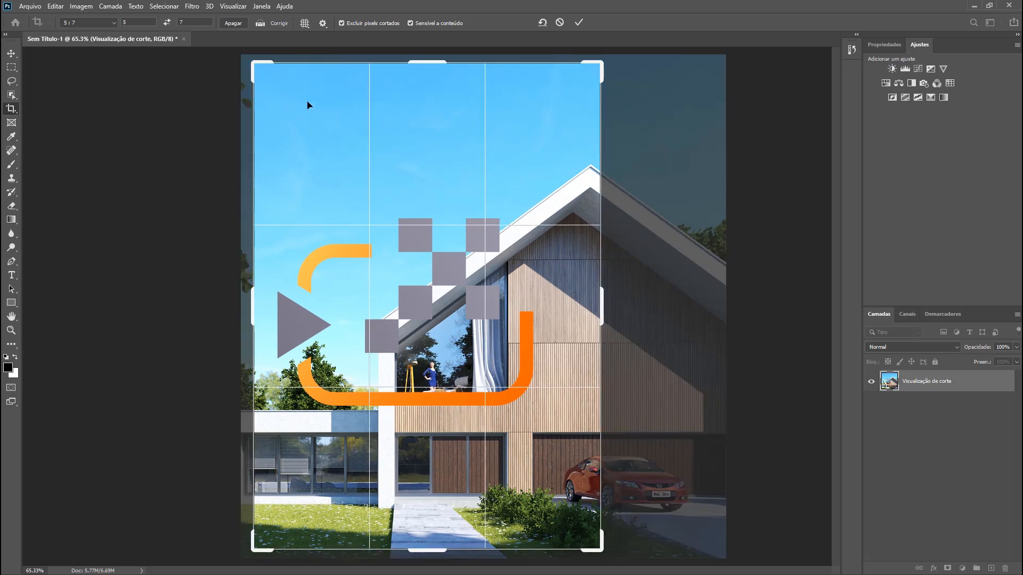
Step: Clear the fixed crop ratio, try widening the frame freely toward the car, and cancel the crop
click(232, 23)
drag(603, 307, 639, 315)
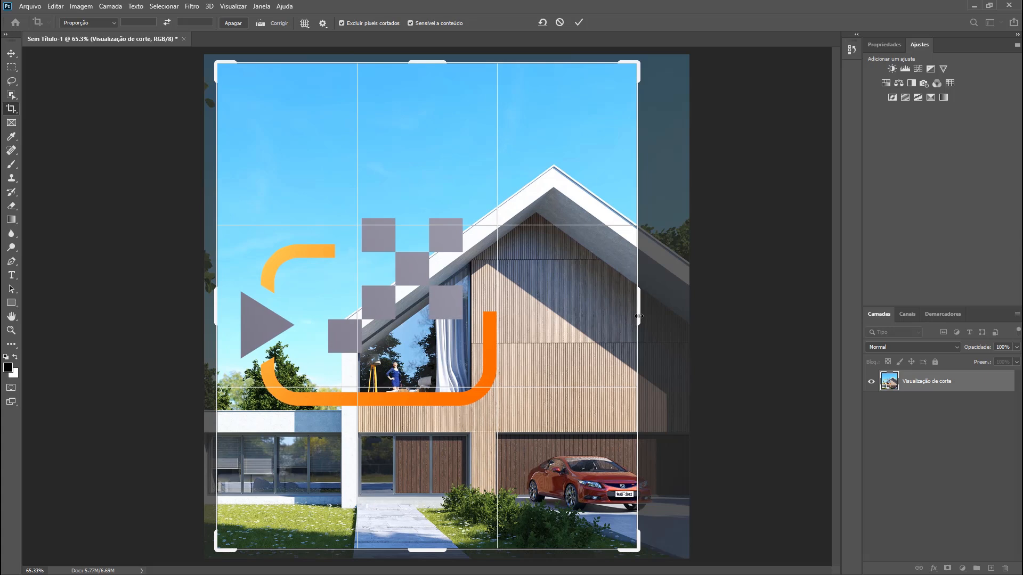
key(Escape)
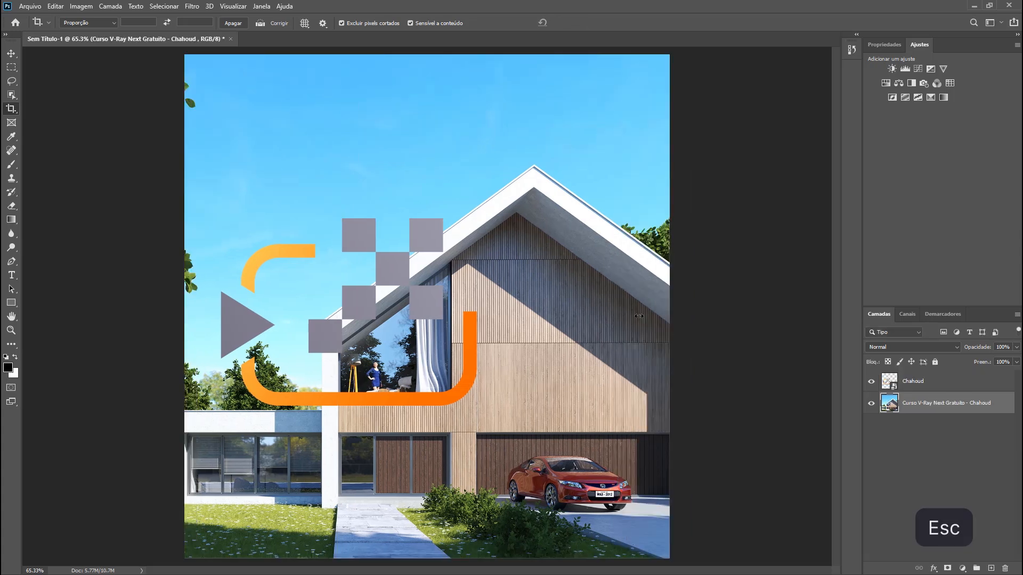
Step: Undo the last two crops
key(ctrl+z)
key(ctrl+z)
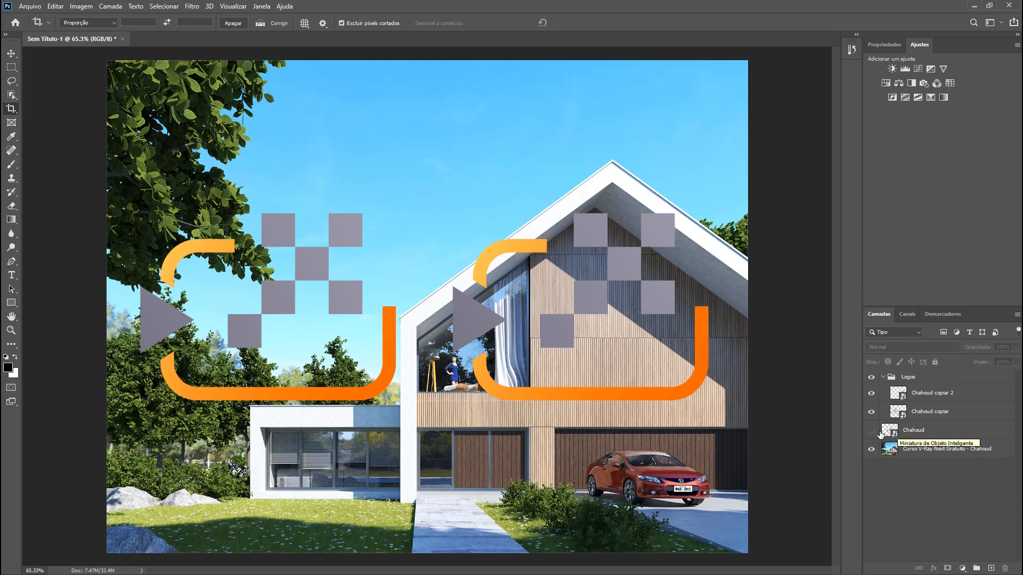
Step: Select the hidden Chahoud logo layer and collapse the Logos group
click(932, 434)
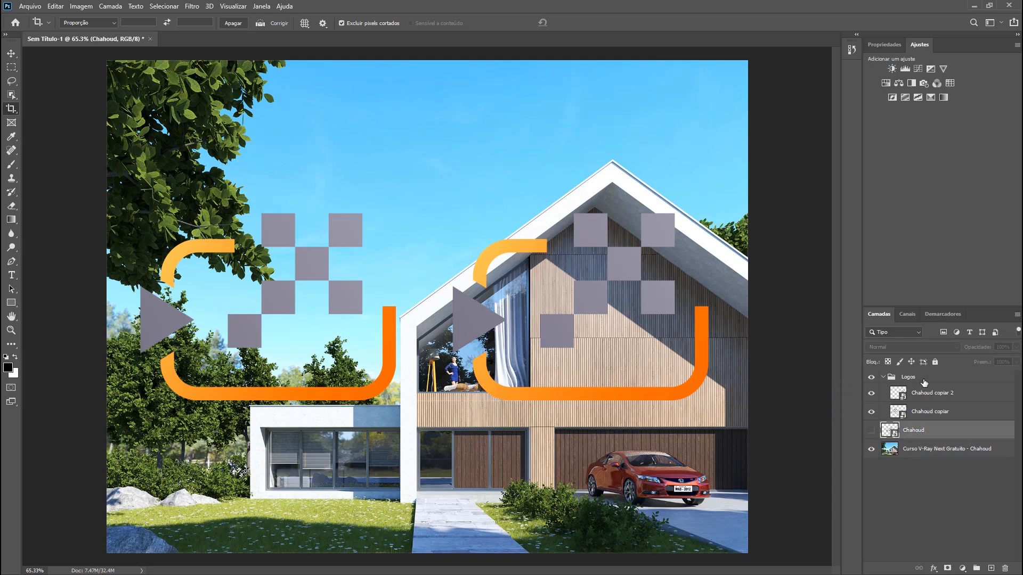
click(882, 377)
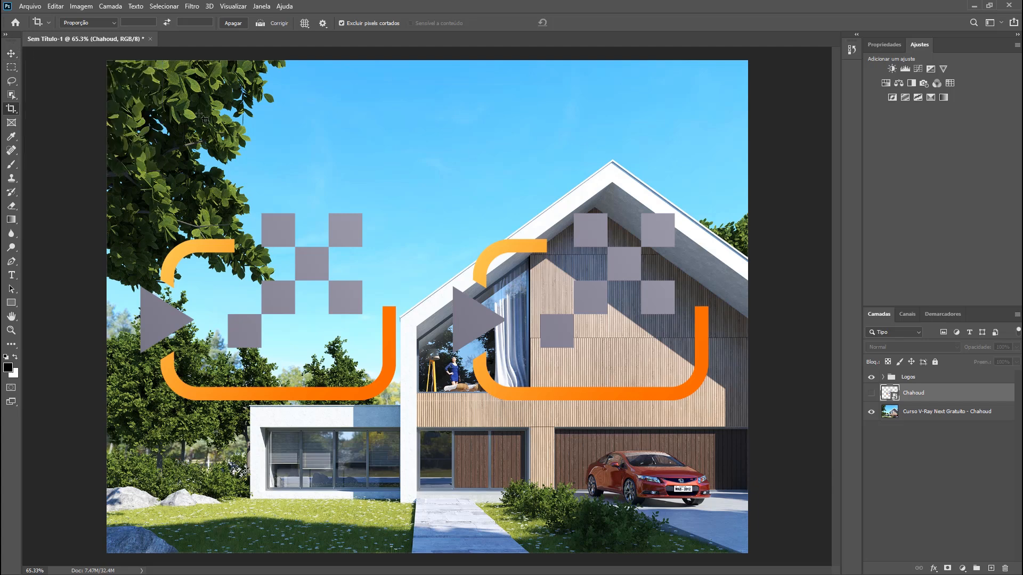
Step: Auto-select the left logo copy on the canvas, move it up into the sky, and undo the move
key(v)
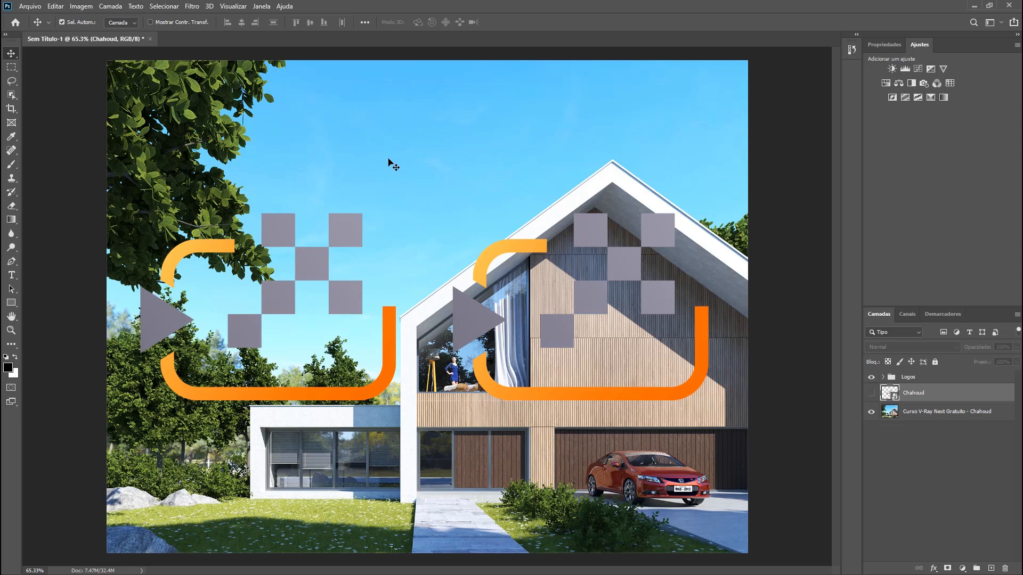
click(344, 234)
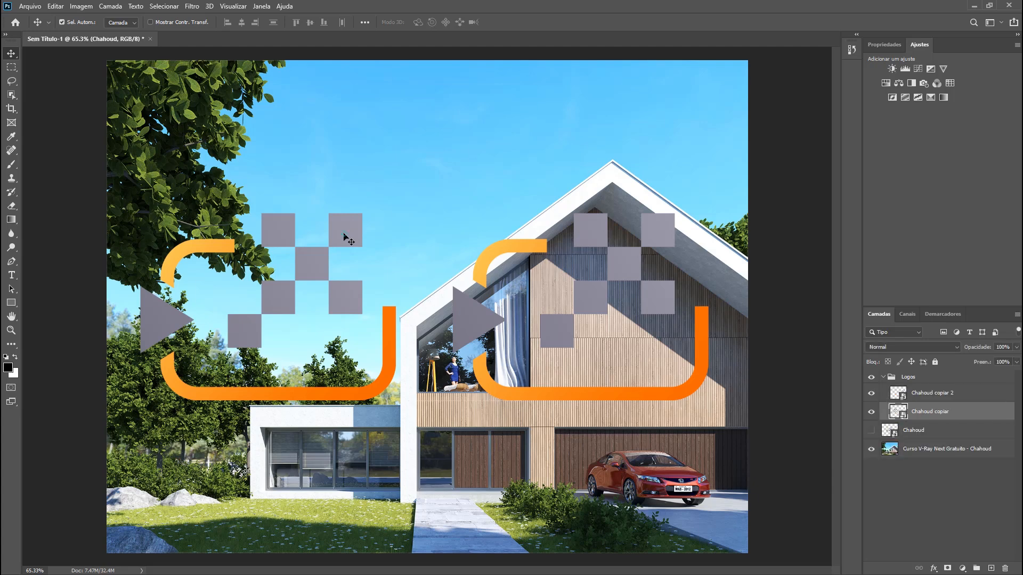
drag(346, 233, 436, 101)
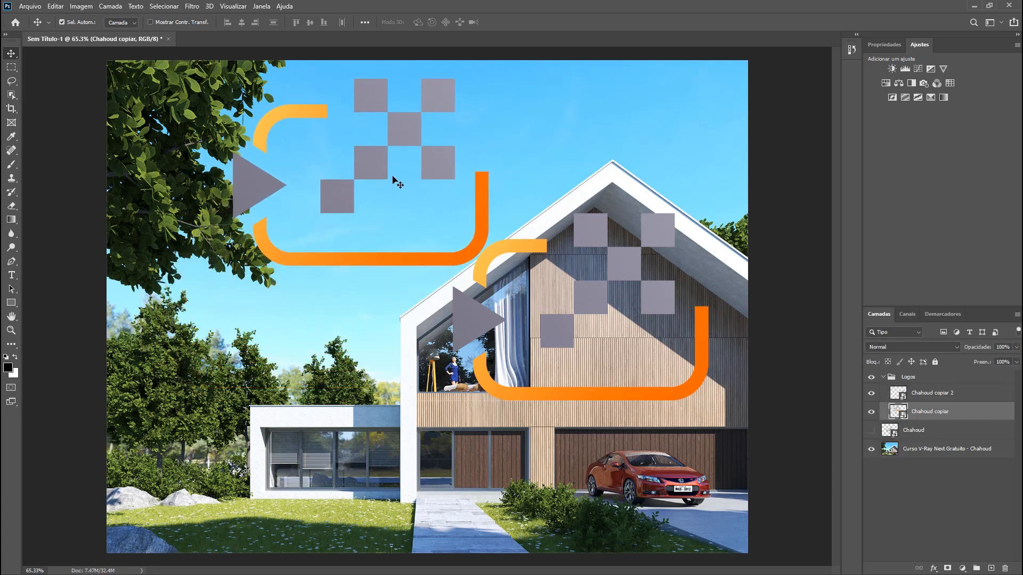
key(ctrl+z)
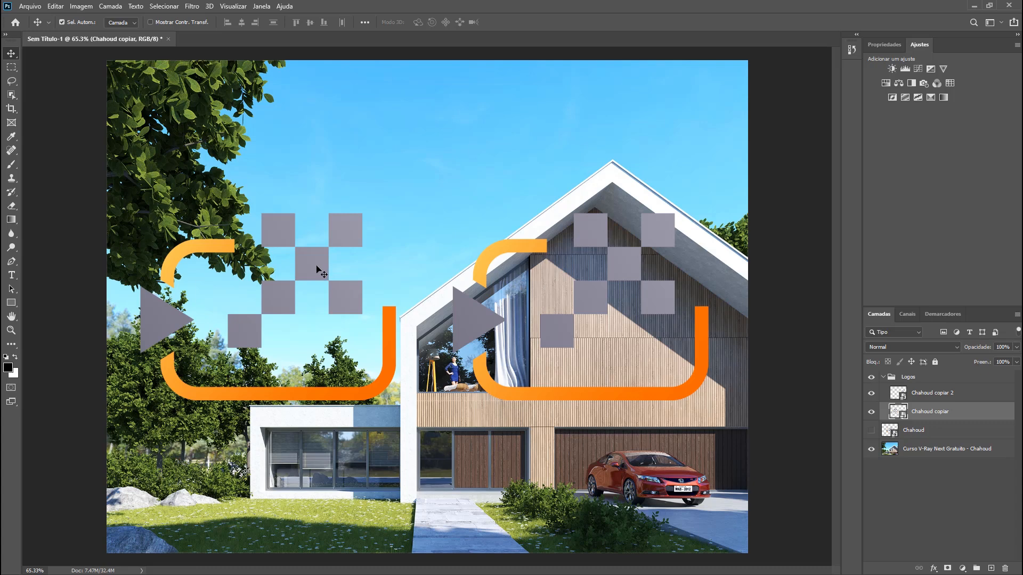
Step: Auto-select the house render layer from the canvas, shift it slightly down, and move it back into place
click(414, 161)
mouse_move(410, 158)
mouse_down()
mouse_move(453, 179)
mouse_move(522, 251)
mouse_move(544, 187)
mouse_move(450, 131)
mouse_move(349, 142)
mouse_move(341, 161)
mouse_move(359, 189)
mouse_move(401, 182)
mouse_move(409, 163)
mouse_up()
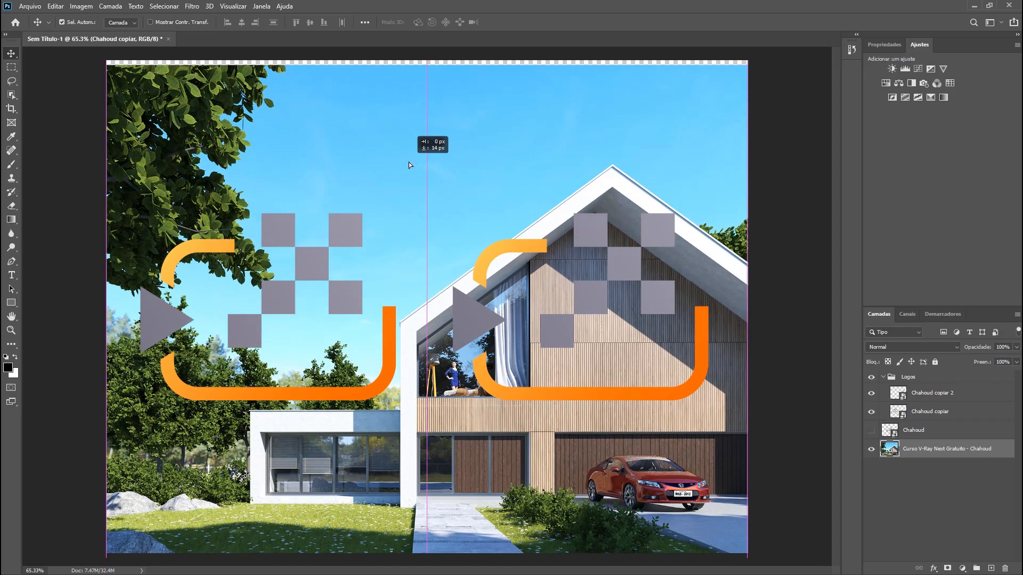
drag(410, 165, 409, 161)
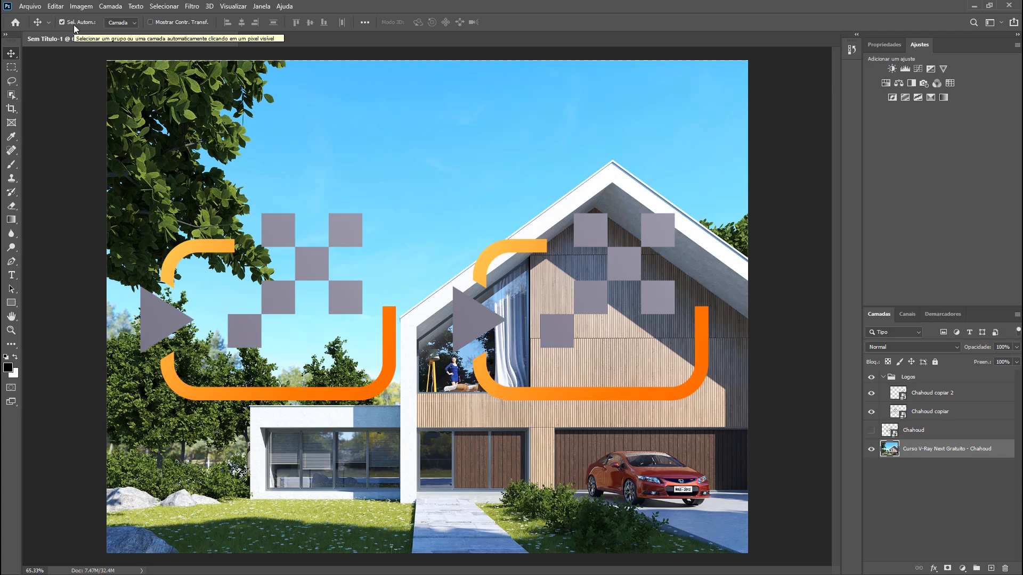
Step: Keep auto-select on individual layers, move the right logo copy up into the sky, and undo the move
click(118, 23)
click(122, 39)
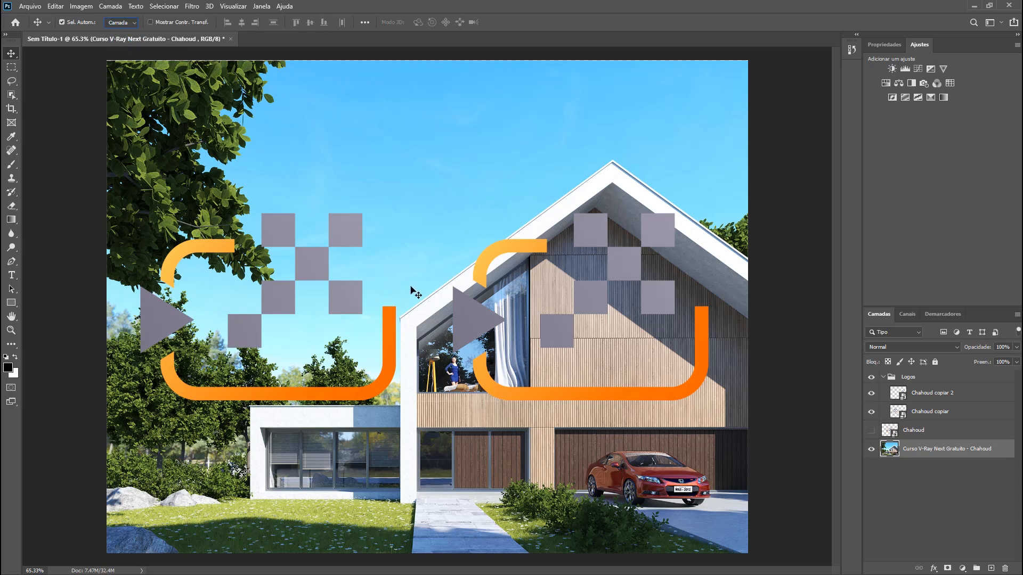
drag(592, 233, 522, 90)
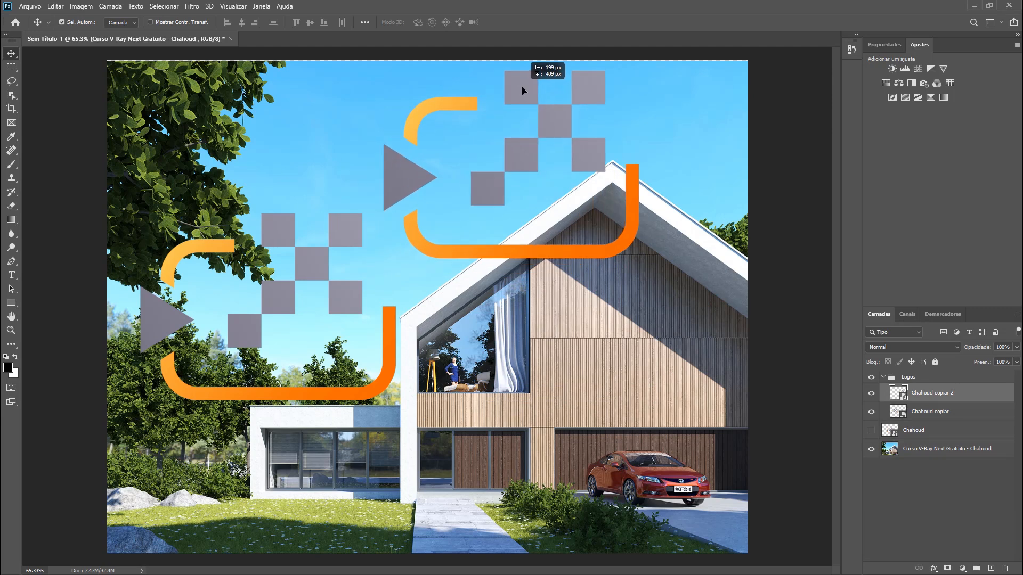
drag(521, 91, 522, 91)
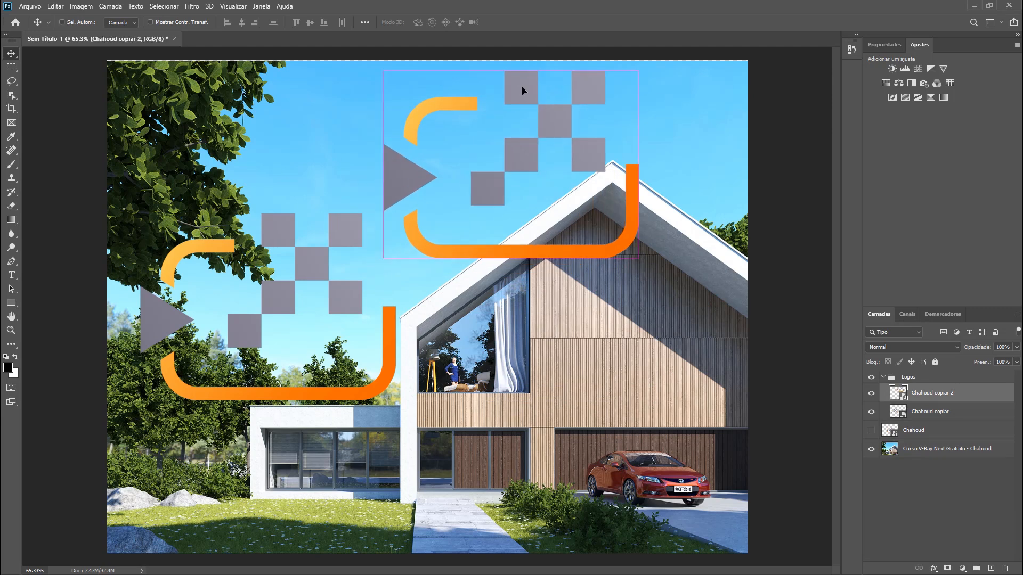
key(ctrl+z)
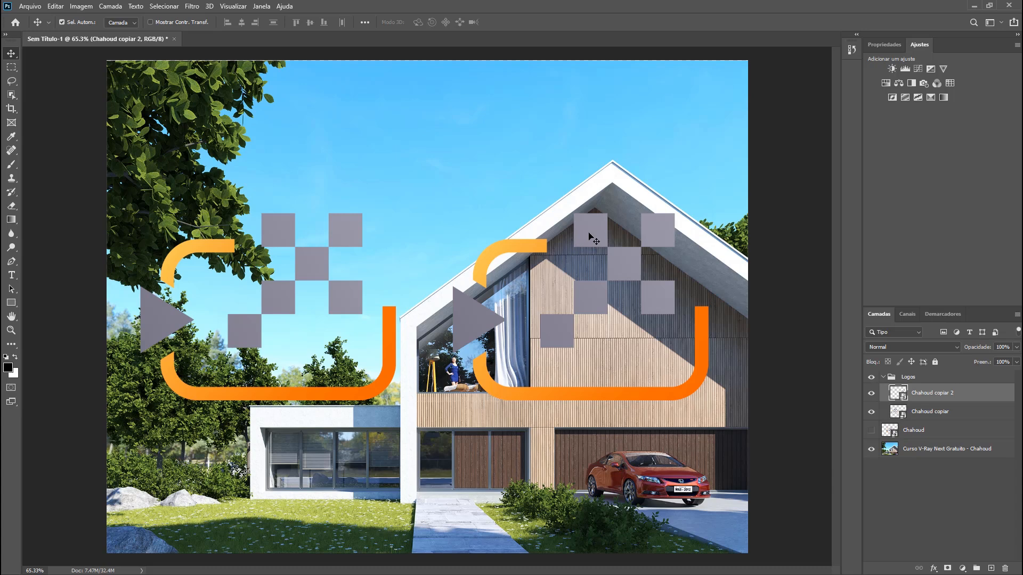
Step: Set auto-select to groups and move the Logos group slightly up and to the right on the canvas
click(120, 23)
click(123, 32)
click(620, 275)
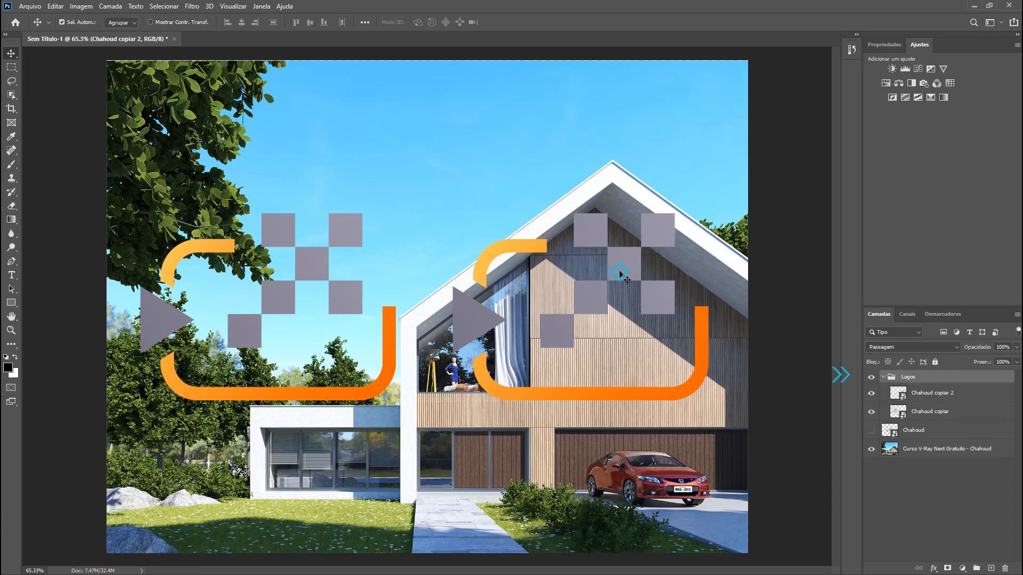
mouse_move(620, 275)
mouse_down()
mouse_move(633, 185)
mouse_move(622, 175)
mouse_move(597, 190)
mouse_move(585, 298)
mouse_move(598, 346)
mouse_move(635, 343)
mouse_move(648, 292)
mouse_move(628, 259)
mouse_up()
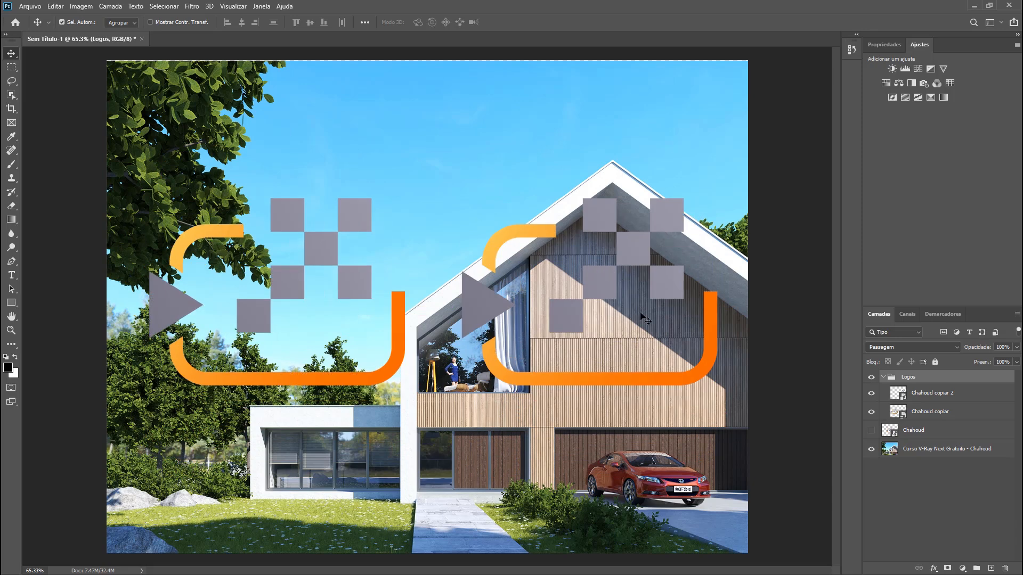
Step: Set auto-select back to individual layers, then collapse and delete the Logos group
click(115, 23)
click(116, 39)
click(883, 376)
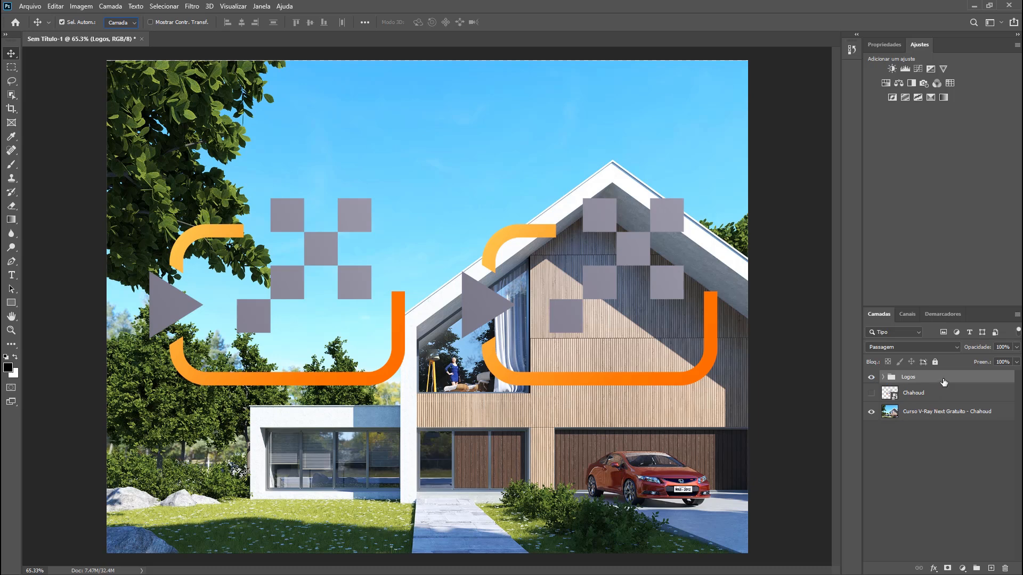
key(Delete)
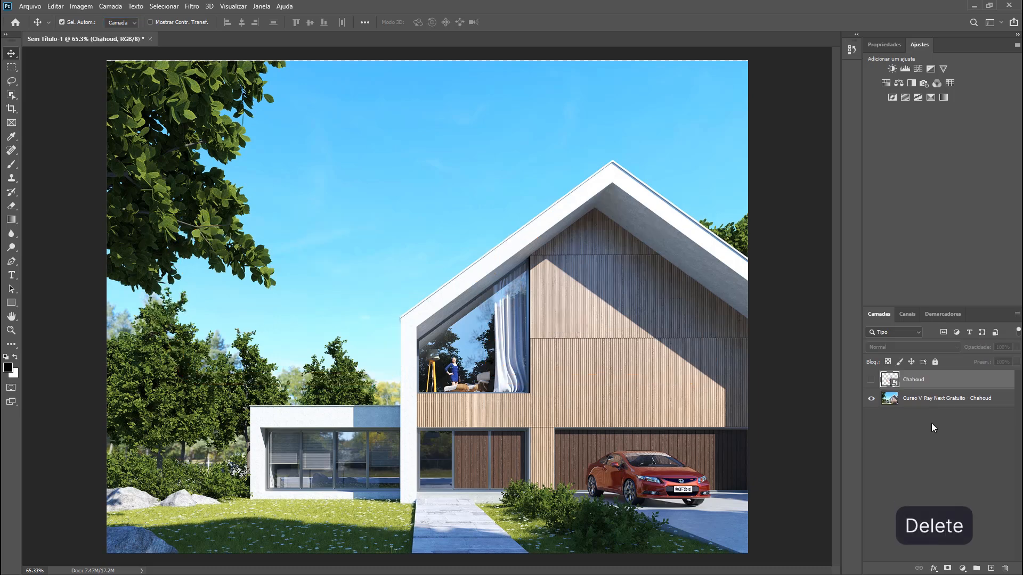
Step: Show the Chahoud logo layer and move the logo slightly down and to the right
click(871, 379)
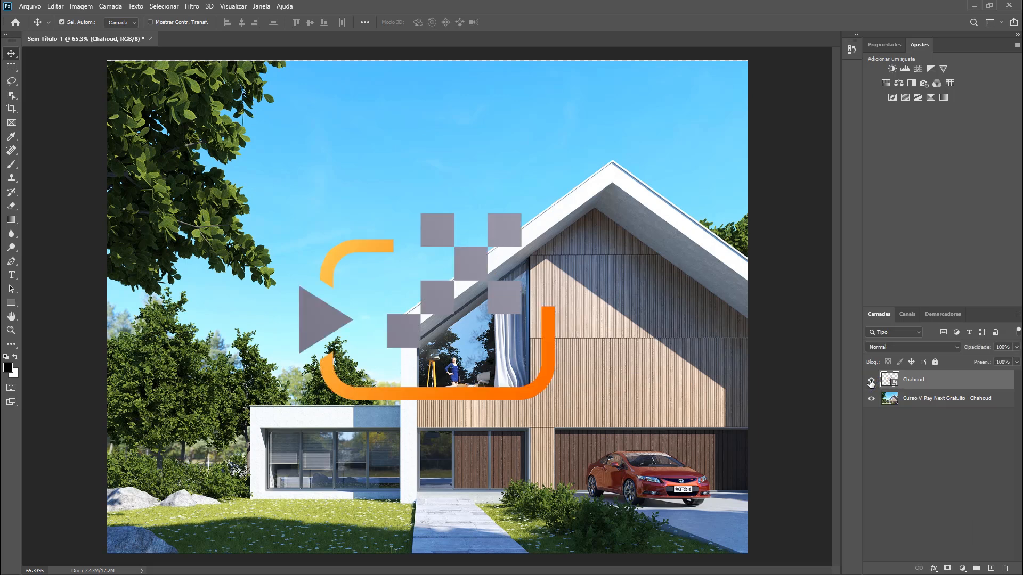
drag(477, 268, 498, 279)
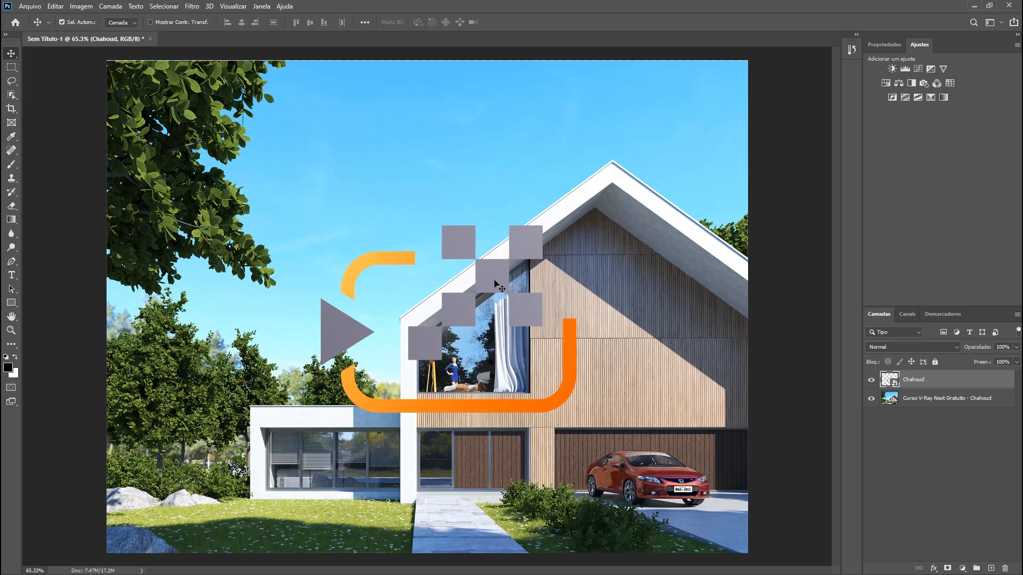
Step: Enable the transform controls and scale the logo down proportionally to about 38.4% from its right edge
click(150, 24)
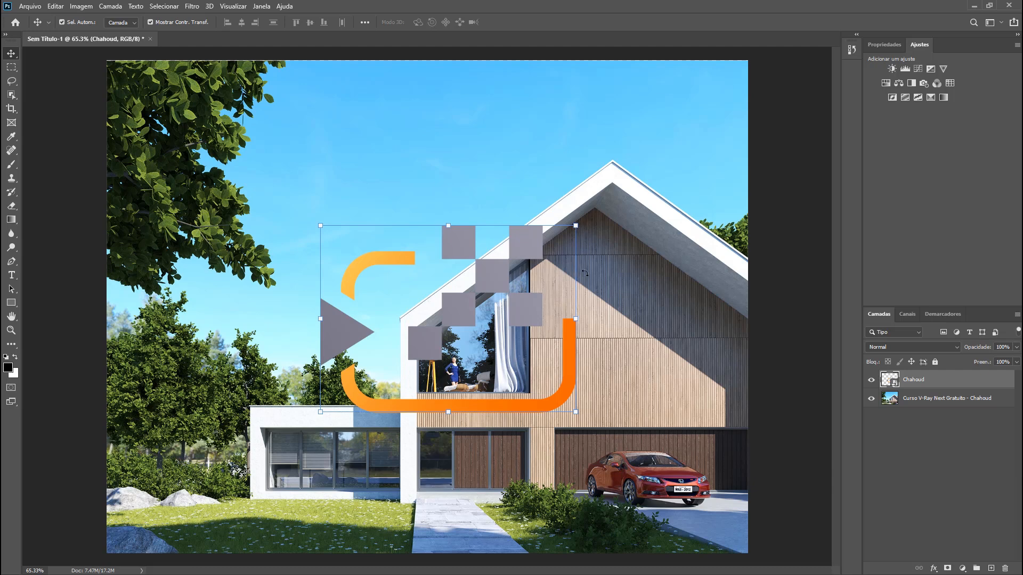
drag(577, 319, 531, 342)
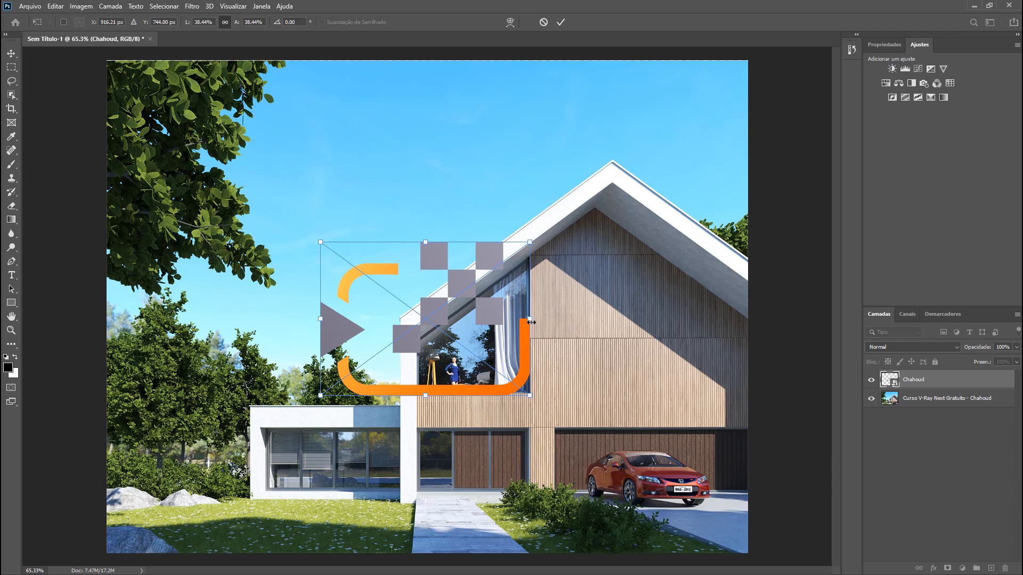
Step: Try stretching the logo's width without keeping its proportions, and undo the stretch
key(shift)
drag(531, 319, 587, 345)
key(ctrl+z)
Step: Distort the logo by pulling both right corners inward, and skew its right side upward to follow the roof slope
key(ctrl)
drag(529, 397, 476, 358)
drag(530, 242, 477, 287)
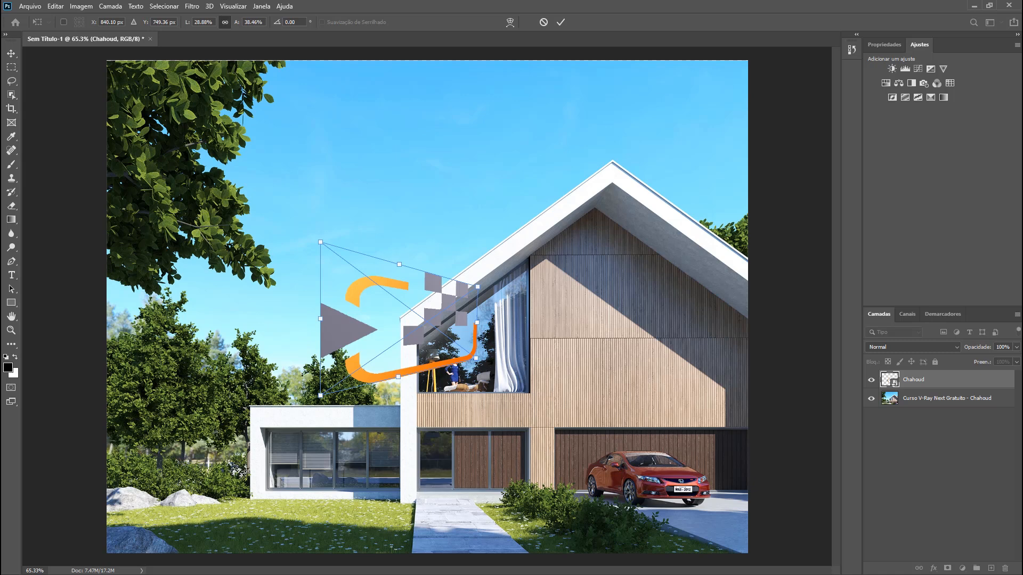
key(ctrl)
drag(484, 336, 478, 258)
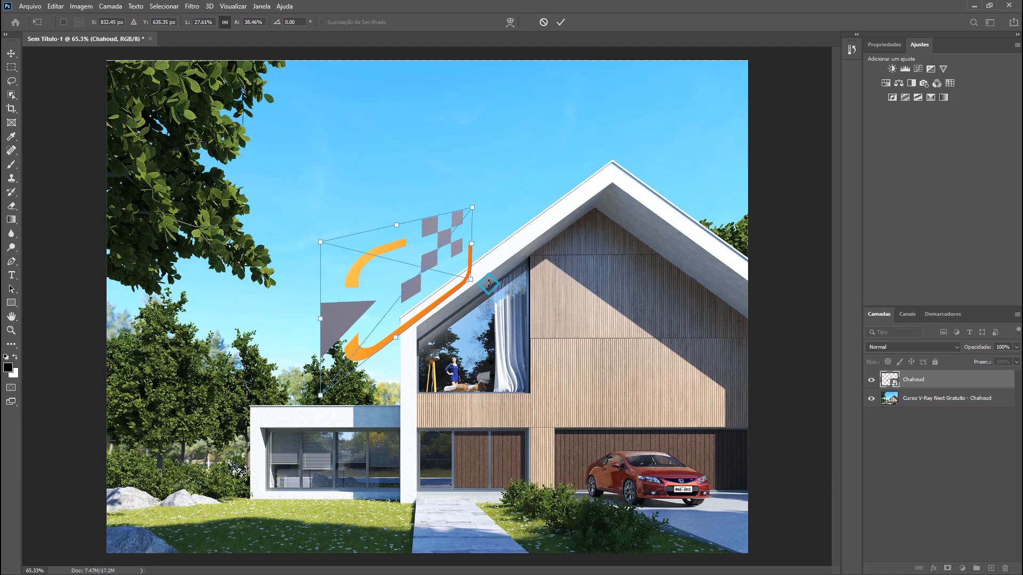
Step: Rotate the distorted logo slightly, apply the transformation, and move it up into the sky above the roof
mouse_move(489, 283)
mouse_down()
mouse_move(487, 319)
mouse_move(460, 368)
mouse_move(346, 378)
mouse_move(297, 299)
mouse_move(304, 220)
mouse_move(446, 213)
mouse_move(482, 272)
mouse_move(507, 276)
mouse_up()
key(Return)
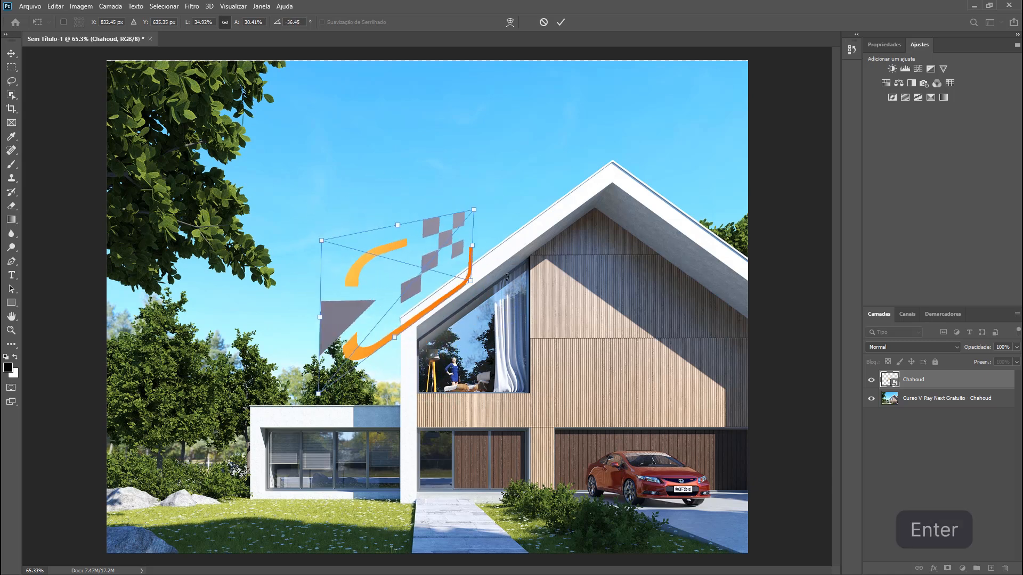
drag(426, 268, 472, 202)
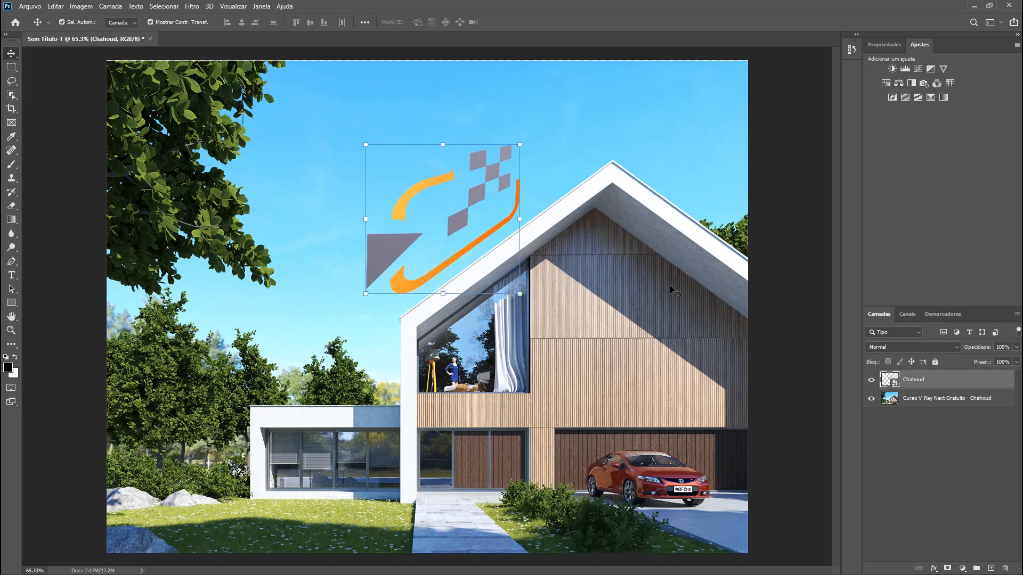